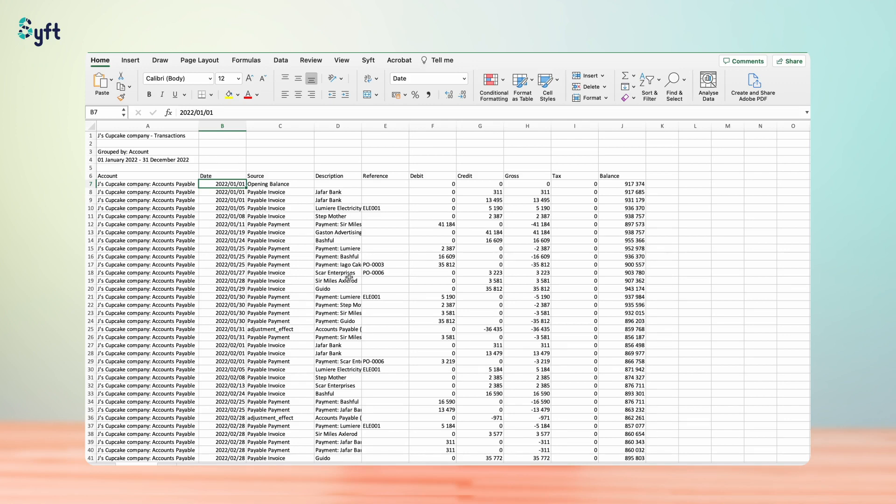
Select the transaction data from the Account header through the Balance column, down to row 2085.
left_click(168, 183)
left_click(167, 178)
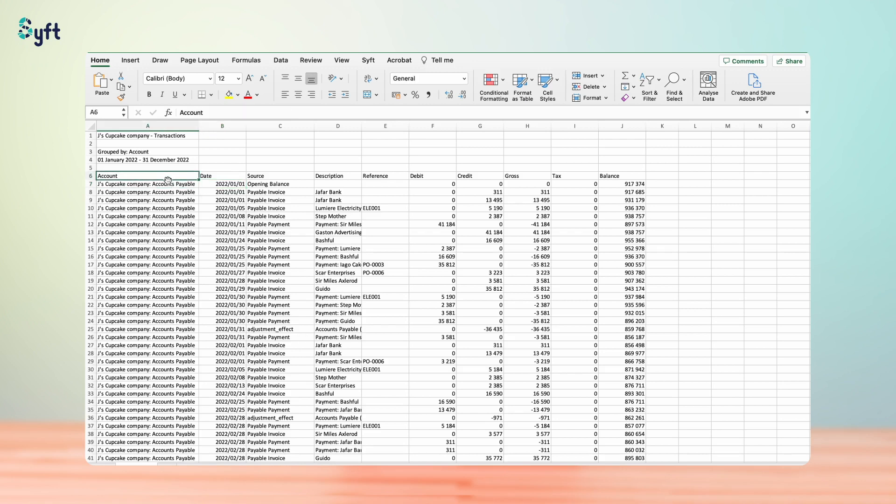
key("shift+Right")
key("shift+Right")
key("shift+Right")
key("shift+Right")
key("shift+Right")
key("shift+Right")
key("shift+Right")
key("shift+Right")
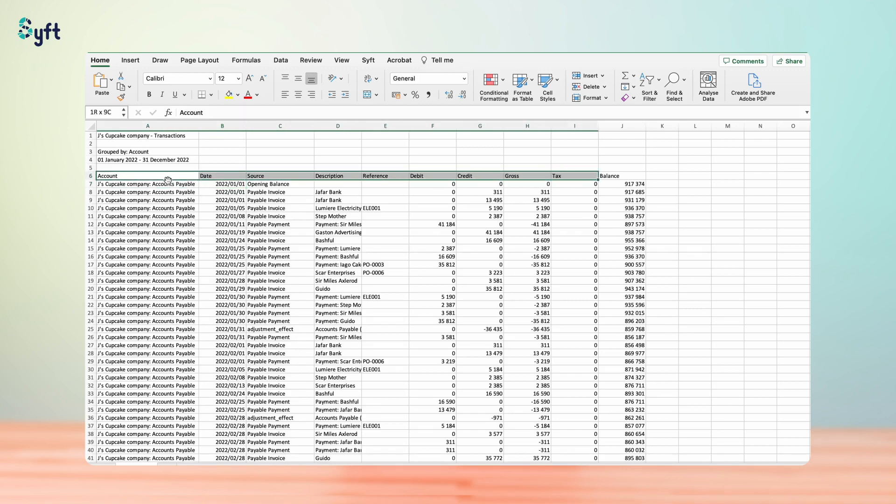
key("shift+Right")
key("ctrl+shift+Down")
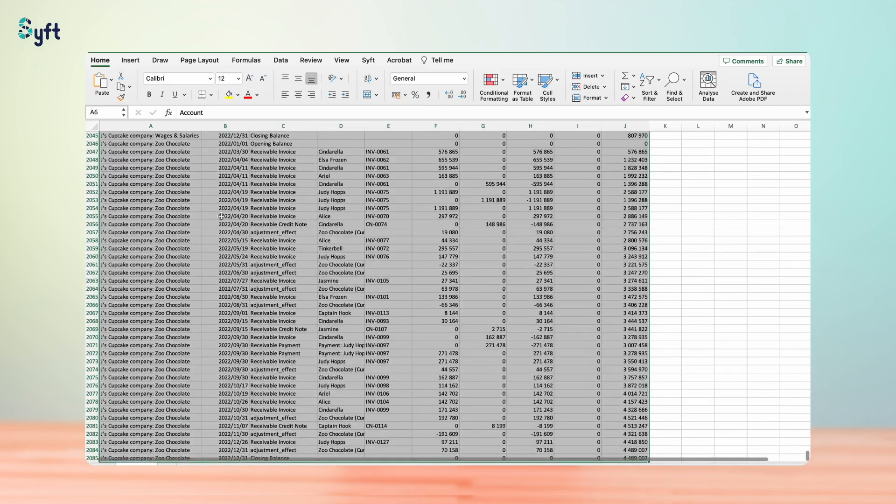
scroll(261, 242, "down", 3)
scroll(305, 267, "up", 20)
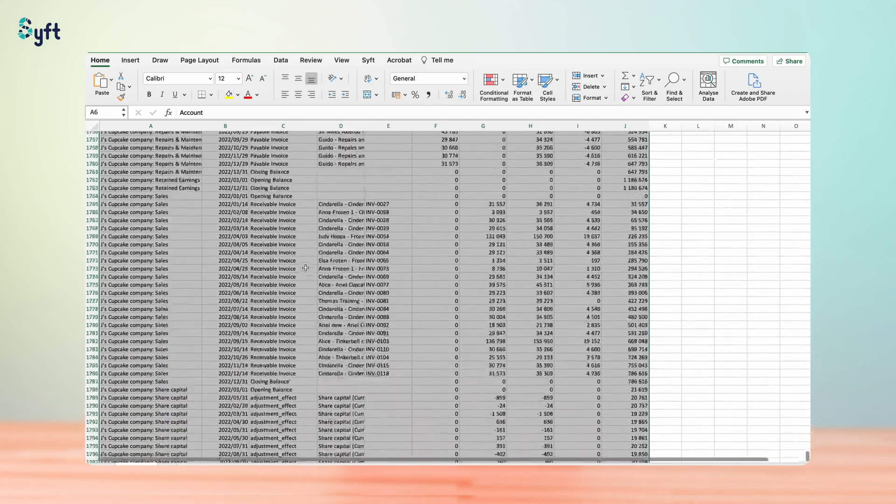
scroll(305, 268, "up", 20)
left_click_drag(805, 382, 802, 133)
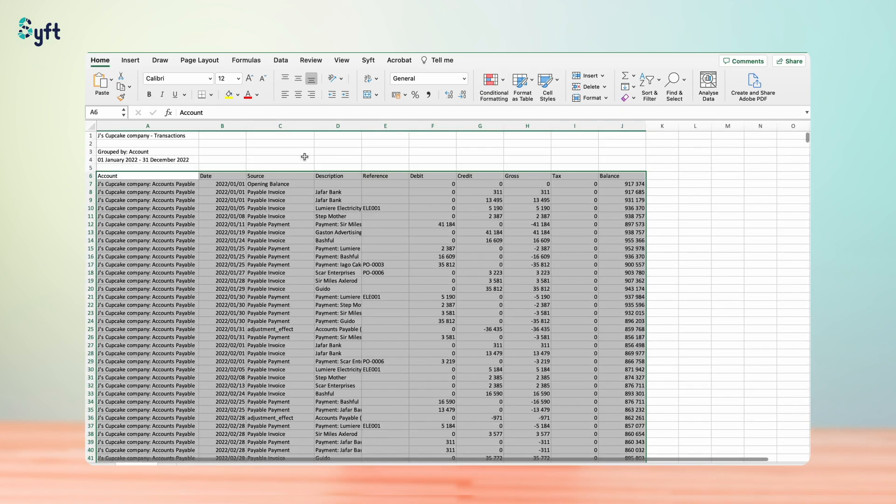
Create a pivot table from the selected transactions on a new worksheet.
left_click(129, 61)
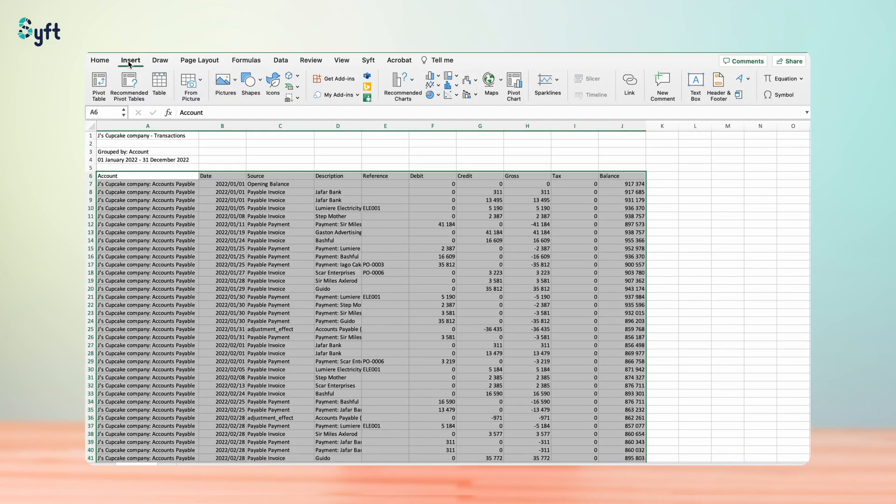
left_click(99, 81)
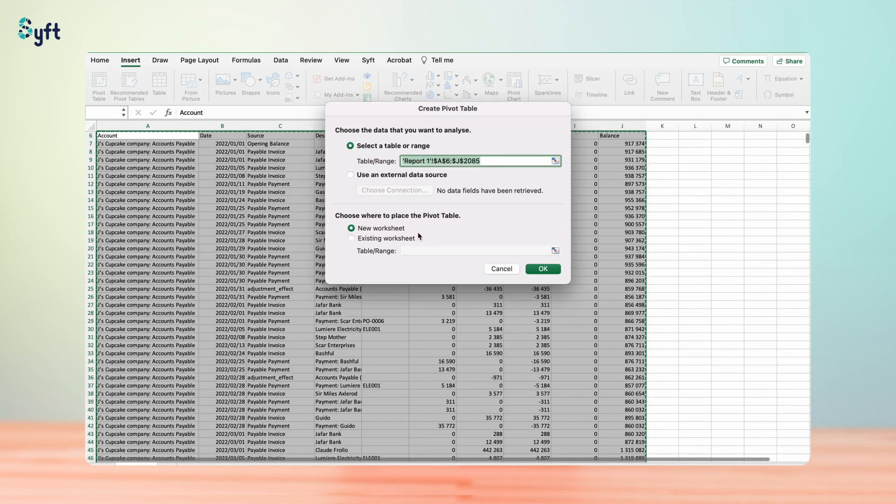
left_click(352, 239)
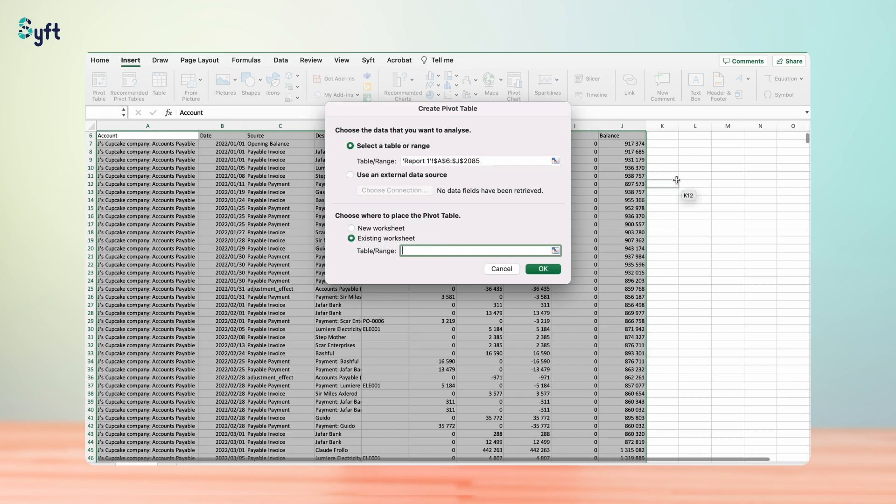
left_click(698, 150)
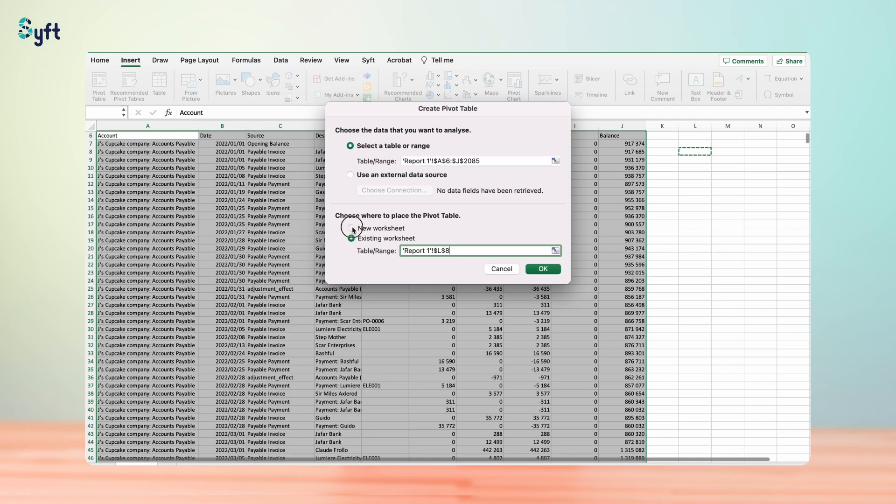
left_click(380, 228)
left_click(547, 270)
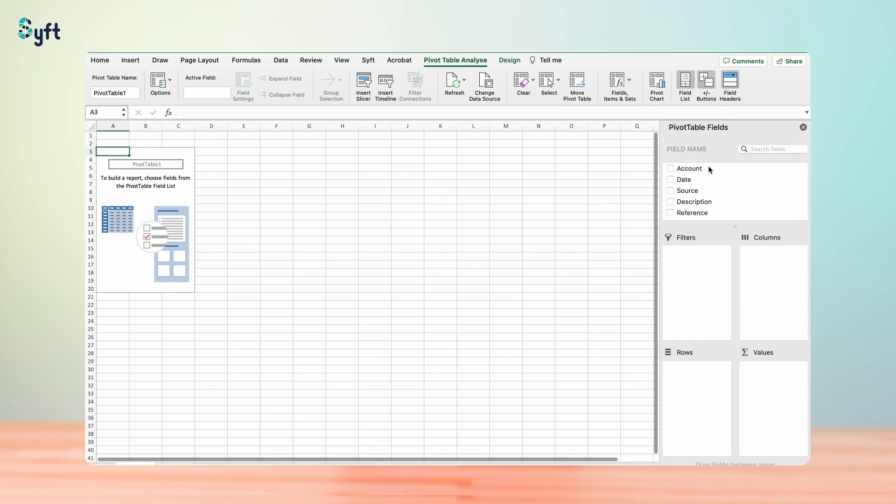
Add the Account field to the pivot table's rows and look through the listed accounts.
scroll(674, 200, "down", 2)
scroll(677, 196, "up", 2)
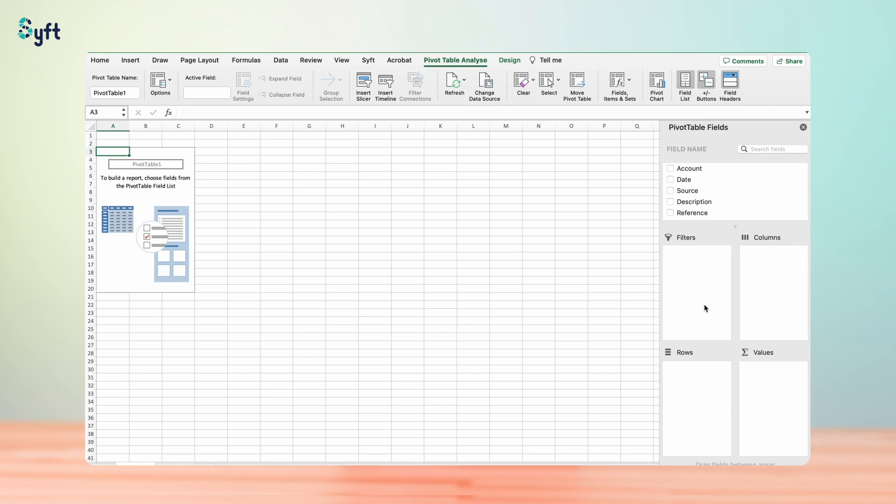
left_click_drag(687, 169, 704, 396)
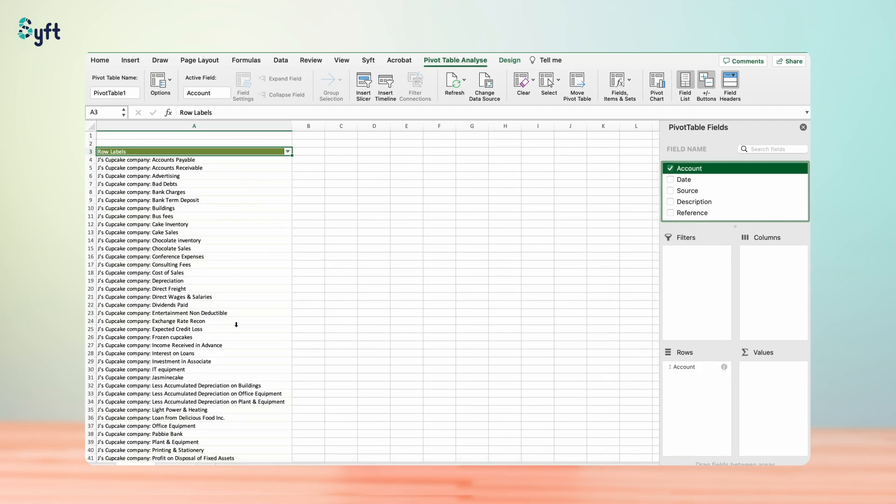
scroll(235, 428, "down", 5)
scroll(277, 414, "up", 5)
Add the Debit and Credit fields to the pivot table's values.
scroll(737, 202, "down", 3)
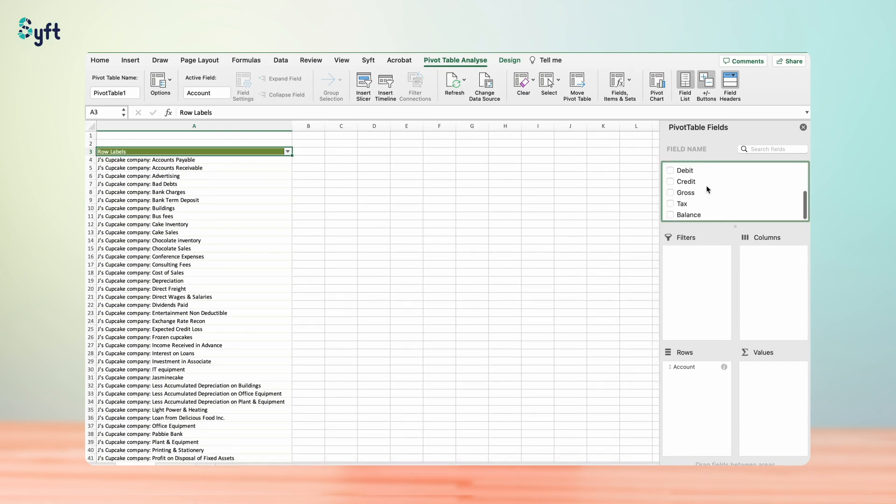
left_click_drag(688, 173, 773, 383)
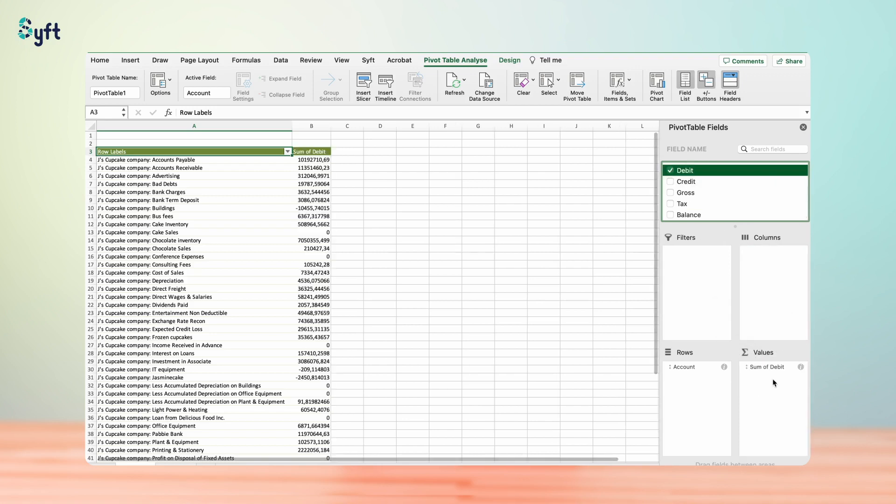
left_click(701, 186)
left_click_drag(701, 185, 772, 381)
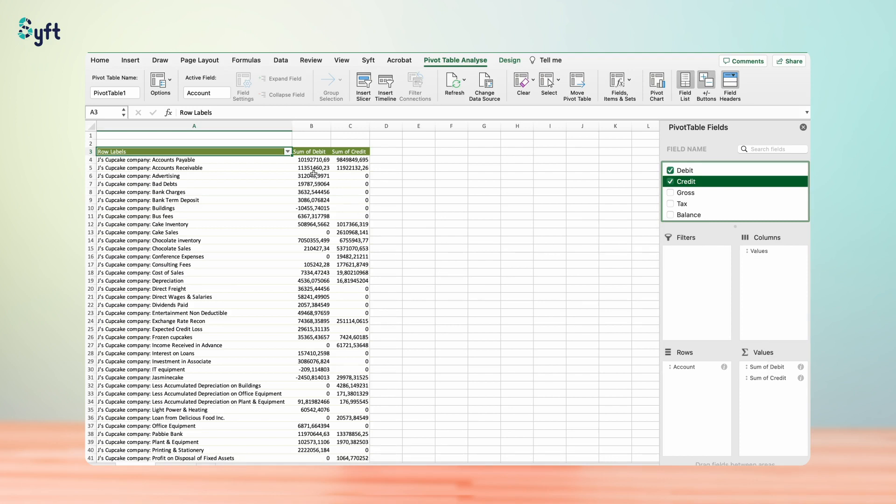
Summarise the pivot table's Debit values by Count.
left_click(312, 126)
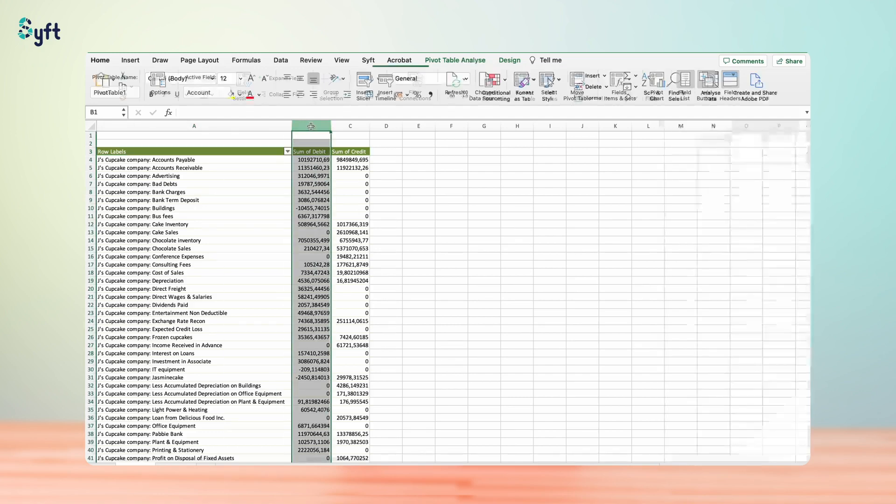
left_click(350, 126)
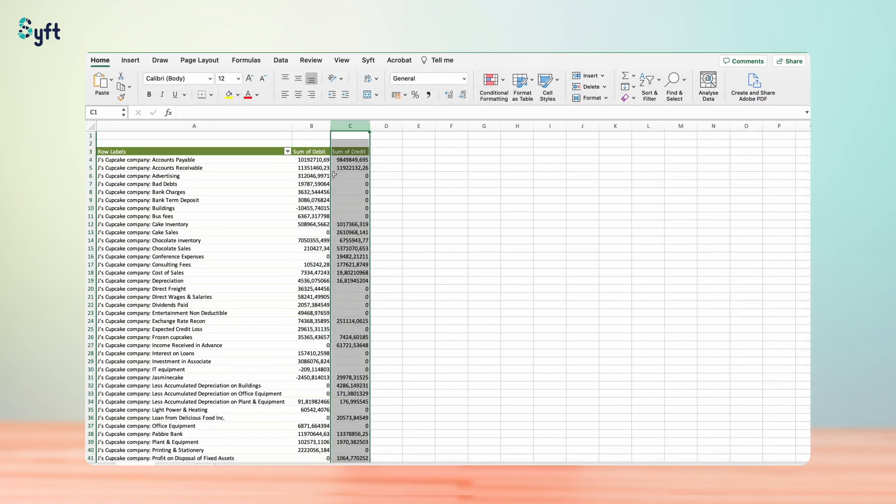
left_click(284, 185)
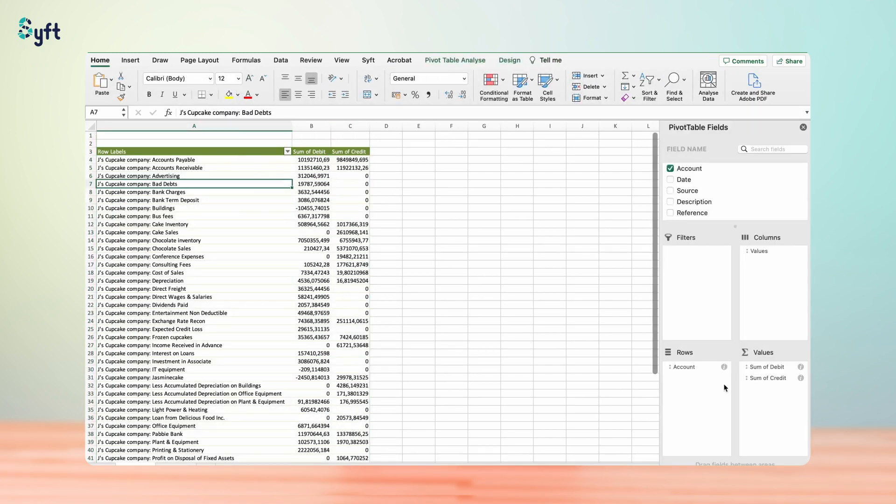
left_click(799, 368)
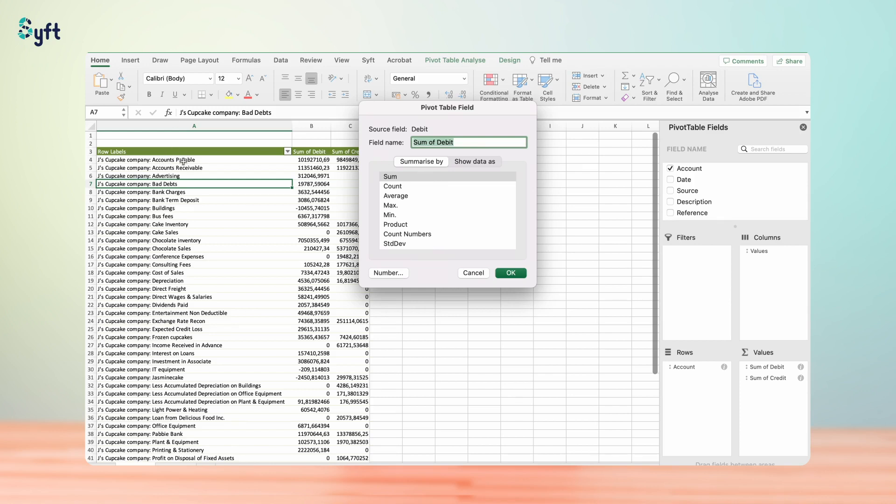
left_click(406, 189)
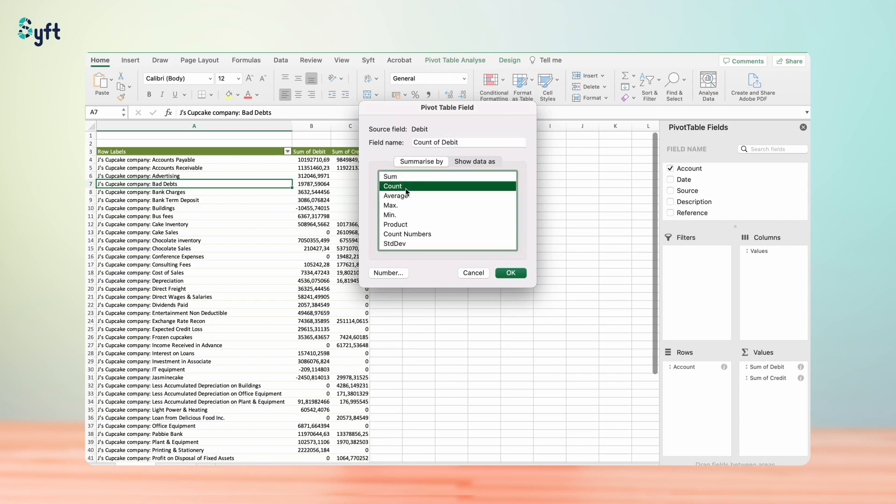
left_click(511, 273)
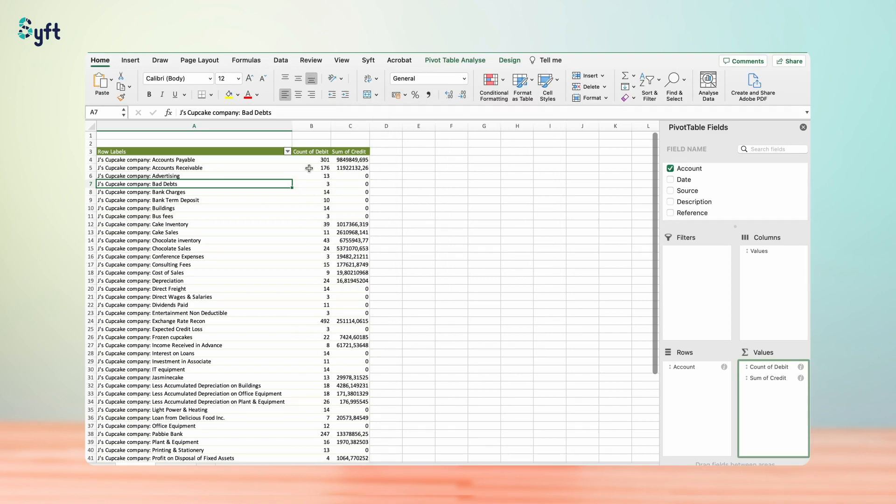
left_click(175, 160)
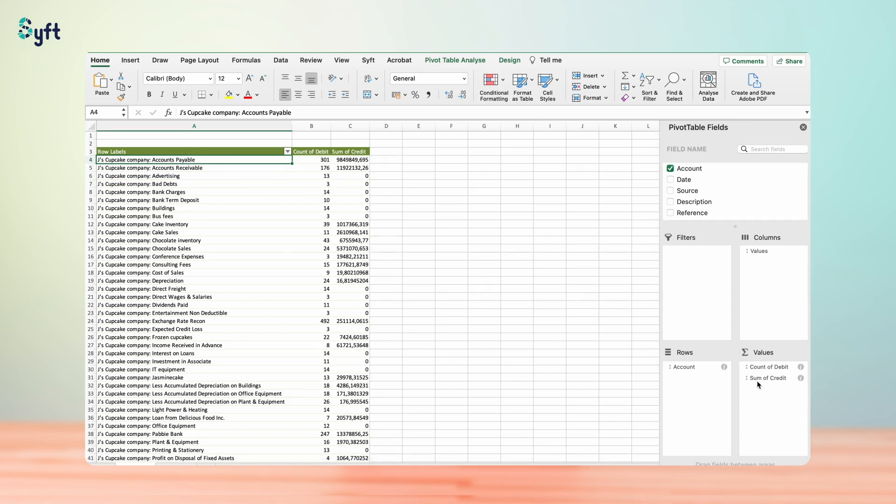
Set the Debit value field back to being summarised by Sum.
left_click(800, 366)
left_click(400, 178)
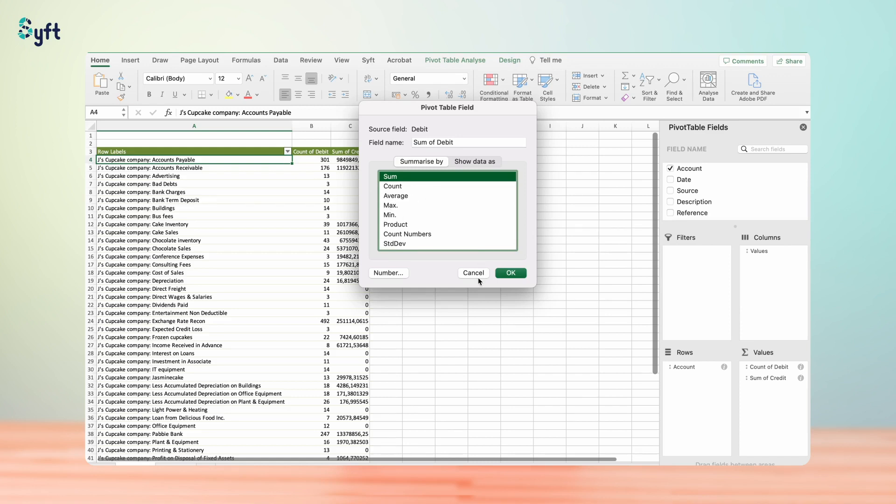
left_click(513, 275)
Format the Sum of Debit and Sum of Credit columns in comma-style Accounting format without decimals.
left_click_drag(312, 126, 351, 126)
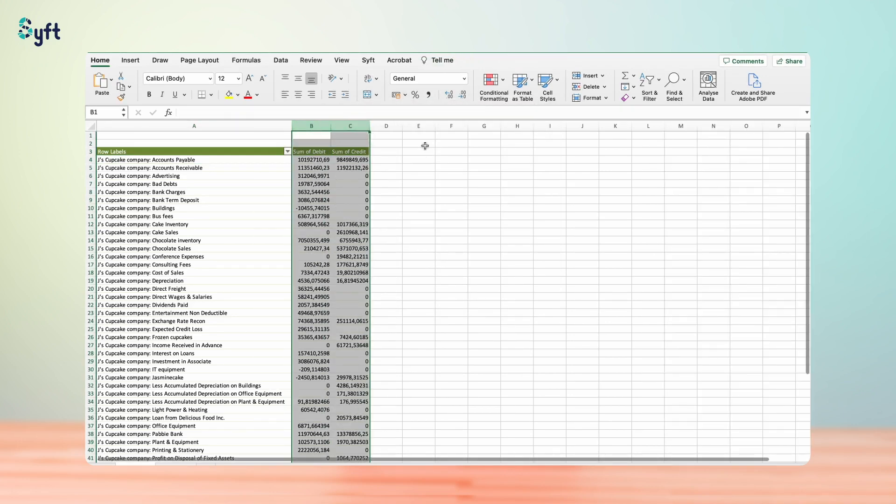
left_click(428, 95)
left_click(461, 95)
left_click(461, 95)
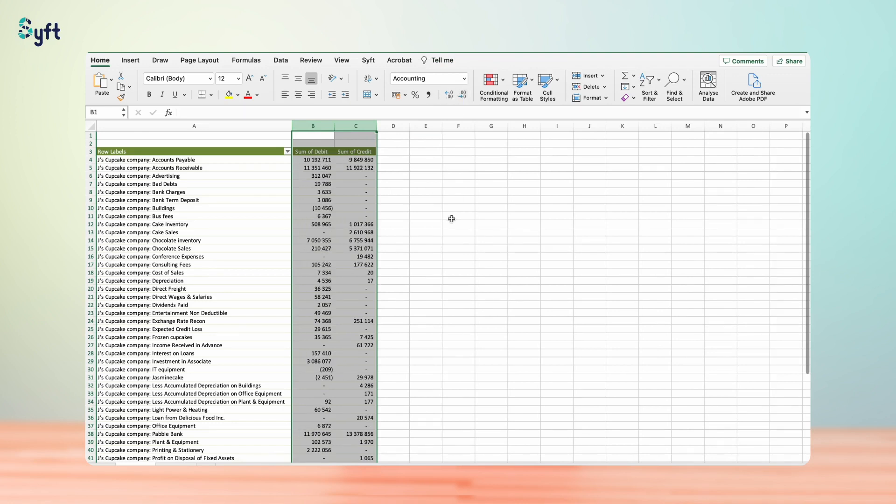
left_click(451, 216)
Add the Source field to the pivot table as a report filter.
left_click(280, 224)
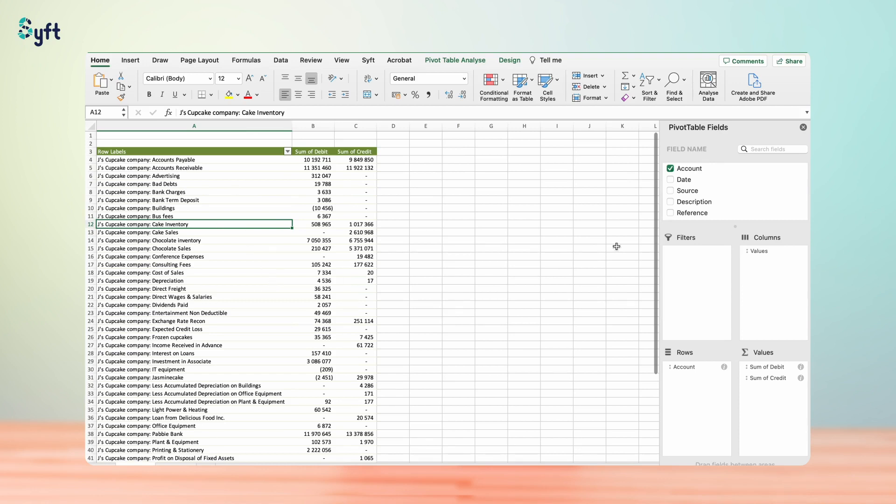
left_click(697, 190)
left_click_drag(686, 192, 680, 262)
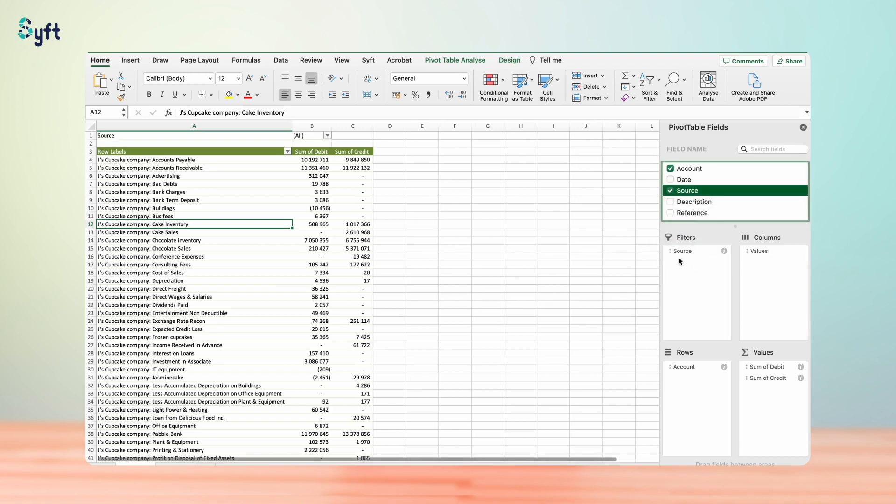
Filter the pivot table's Source to show only Payable Payment.
left_click(328, 136)
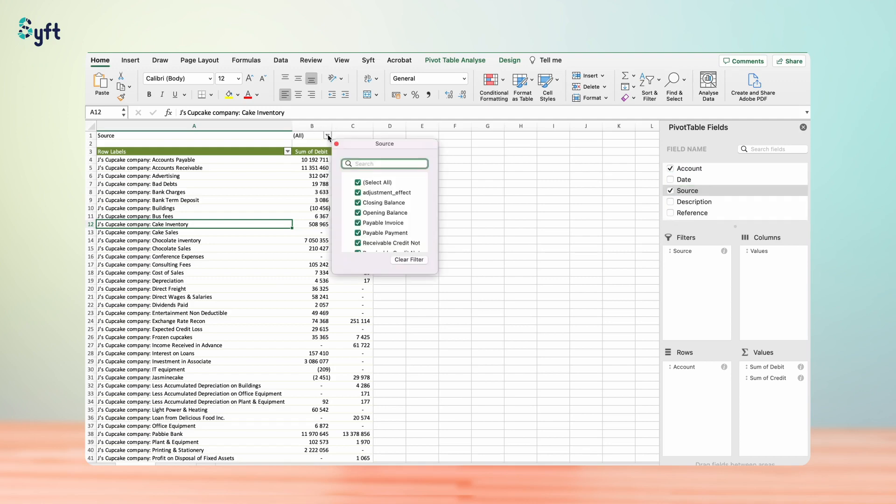
left_click(357, 182)
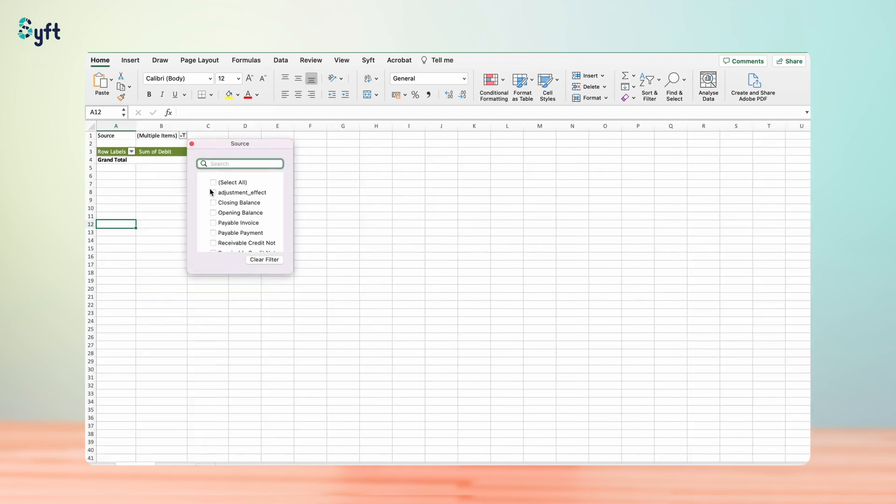
left_click(213, 233)
left_click(372, 217)
left_click(413, 222)
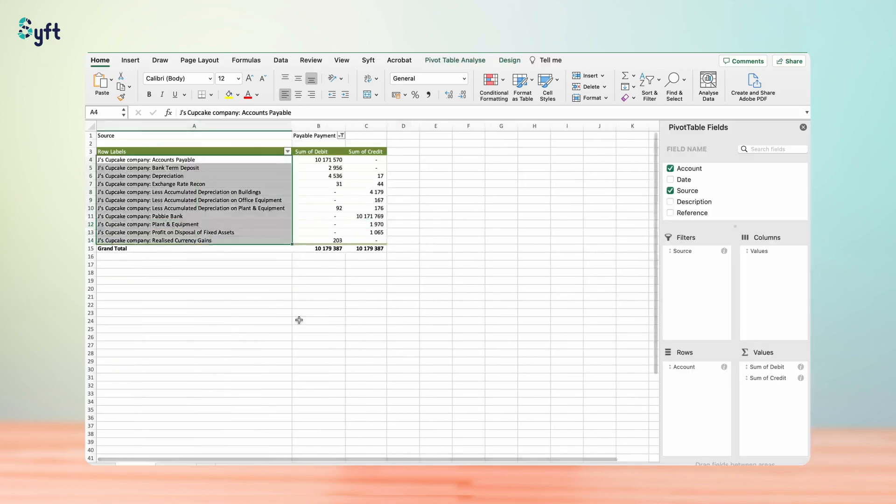
left_click(299, 320)
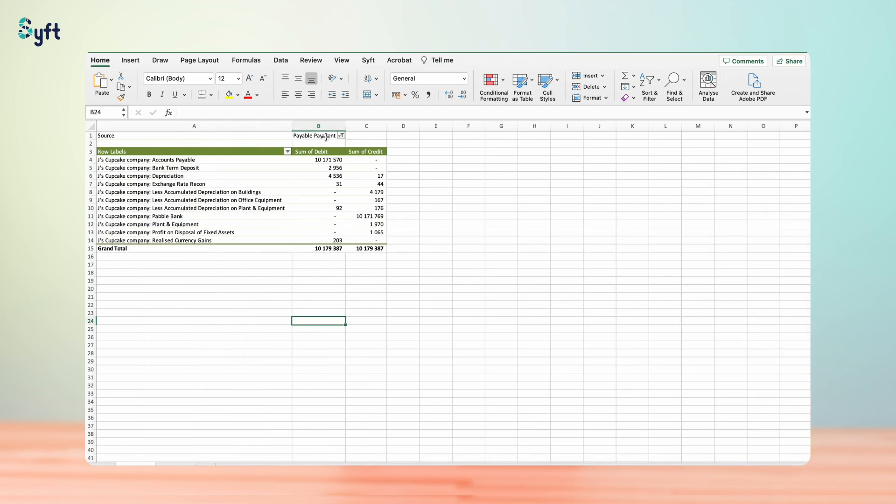
Add the Date field to the pivot table's rows beneath Account.
left_click_drag(227, 159, 215, 241)
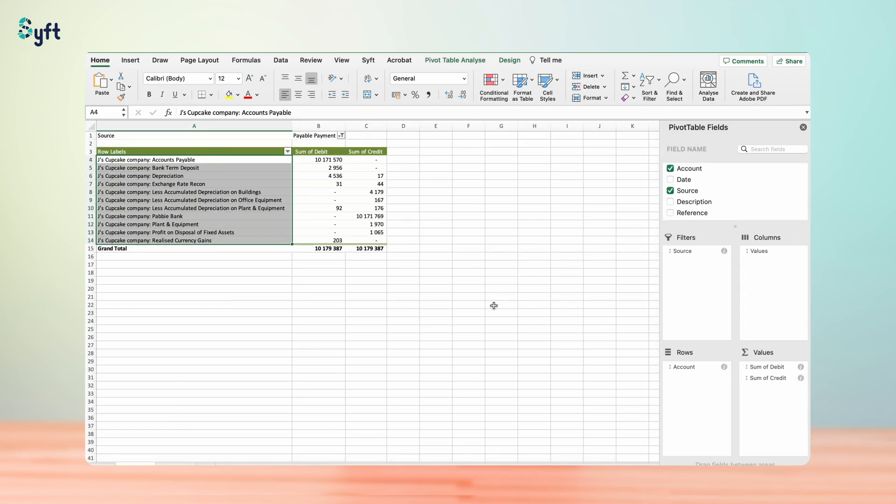
left_click(457, 321)
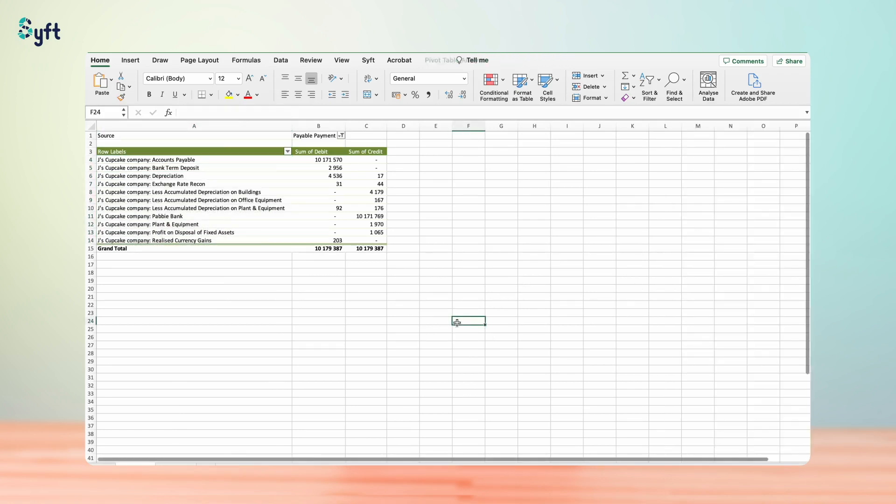
left_click(240, 169)
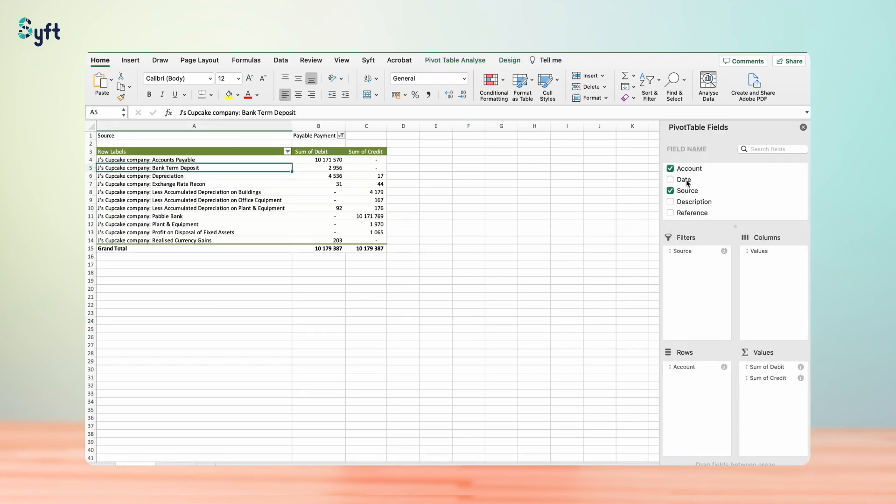
left_click_drag(687, 183, 703, 392)
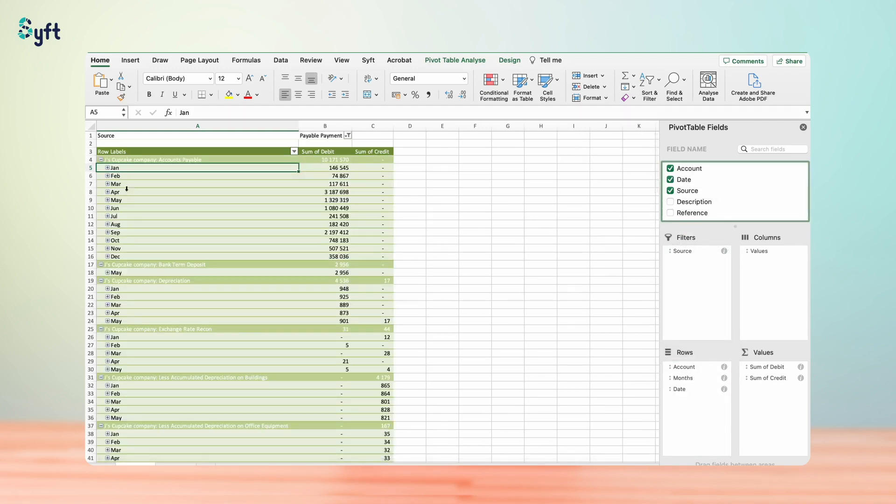
Remove the Date and Months fields from the pivot table's rows.
scroll(285, 251, "down", 5)
scroll(342, 250, "up", 5)
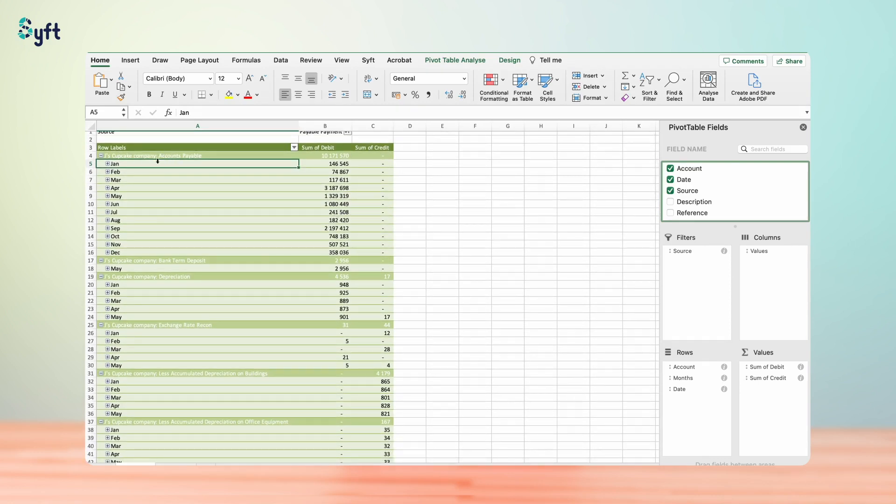
scroll(236, 202, "up", 1)
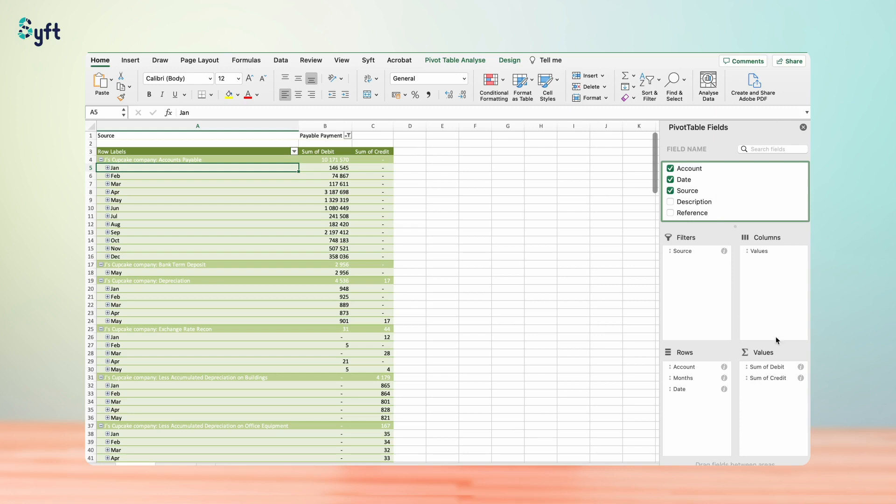
left_click_drag(679, 390, 701, 201)
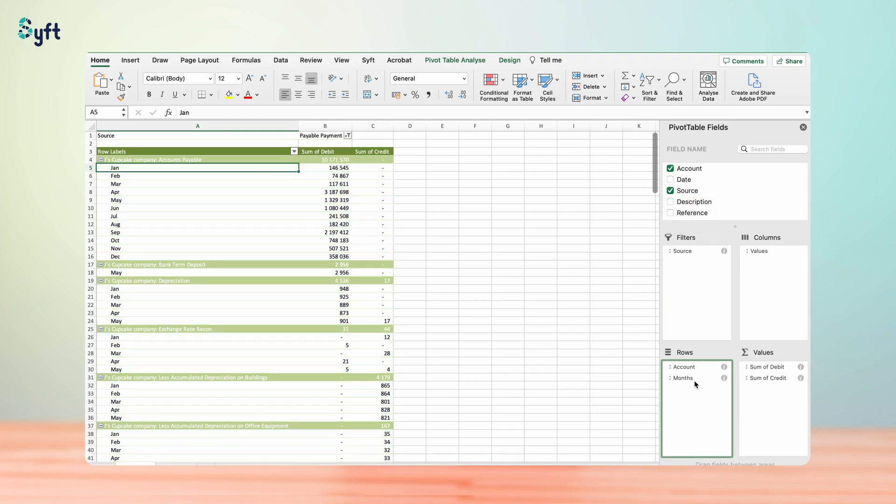
left_click_drag(695, 384, 700, 183)
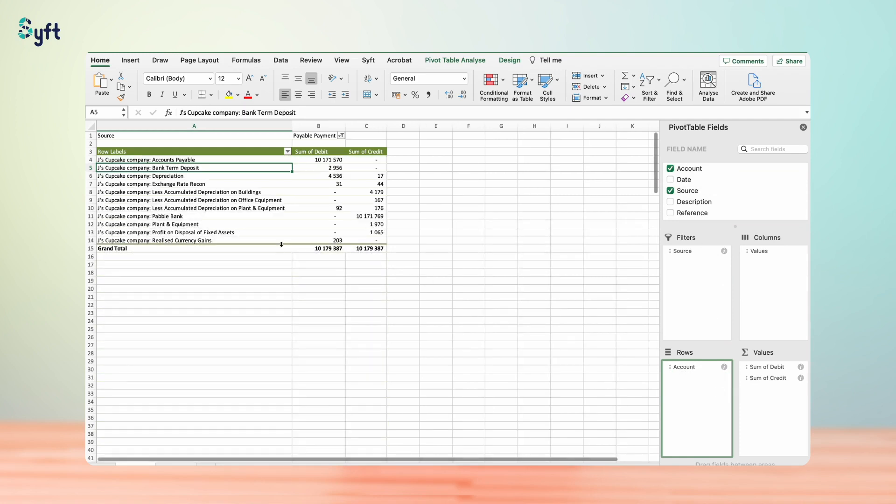
Remove the Source field from the pivot table's report filters.
left_click(693, 252)
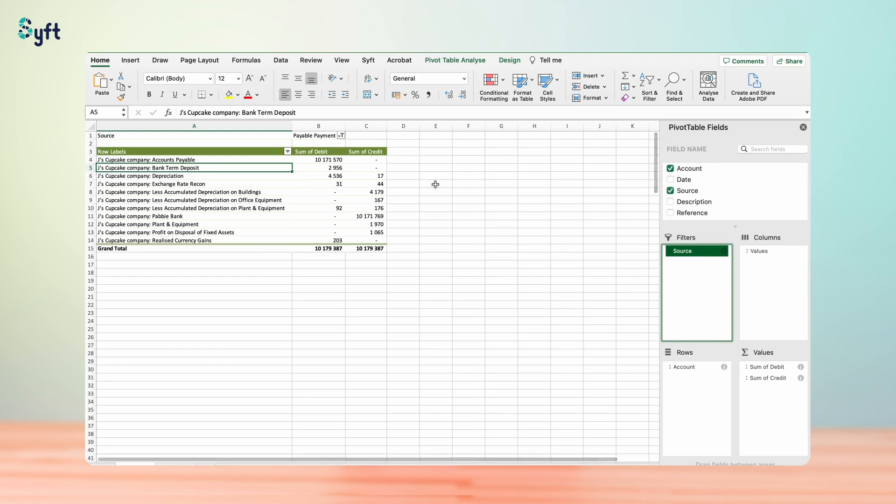
left_click_drag(696, 255, 715, 185)
left_click(380, 189)
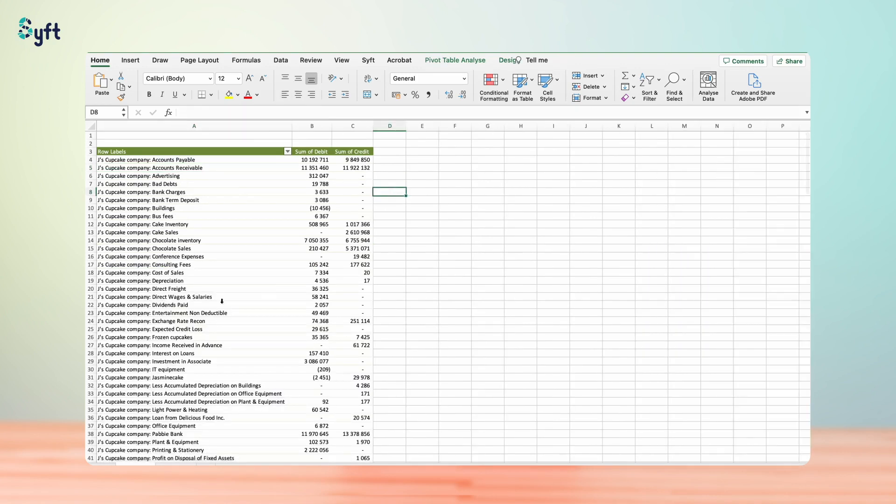
left_click(266, 211)
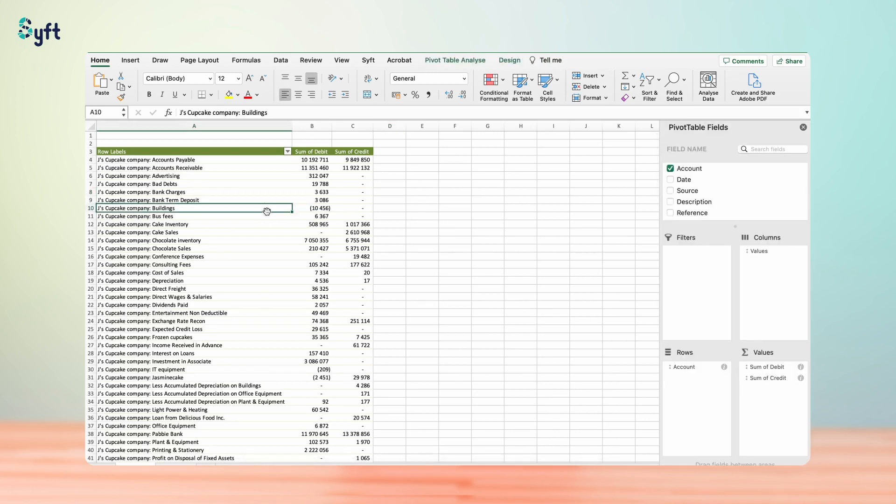
Enter a formula in D4 beside the pivot table subtracting Accounts Payable's Sum of Credit from its Sum of Debit.
left_click(387, 154)
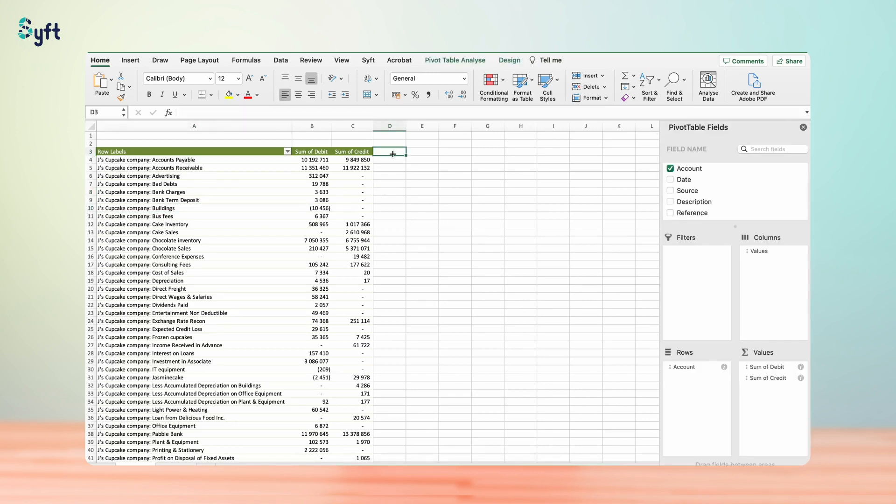
left_click(388, 158)
type("=")
key("Left")
key("Left")
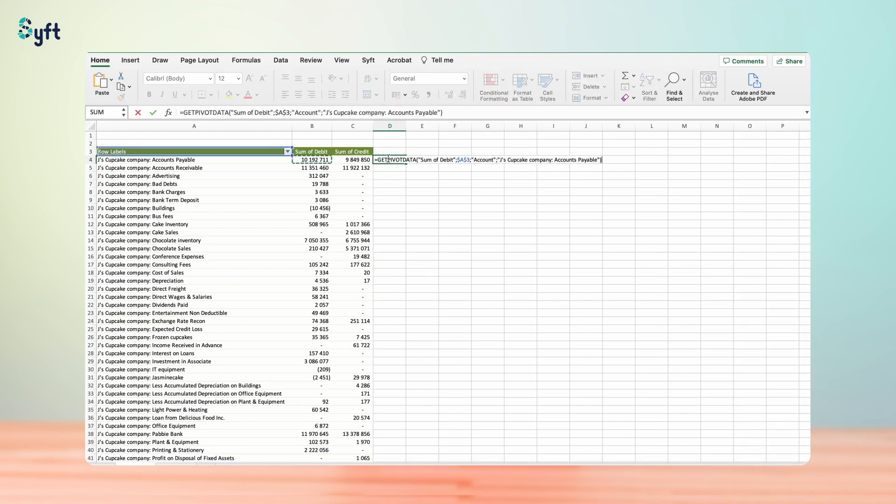
type("-")
key("Left")
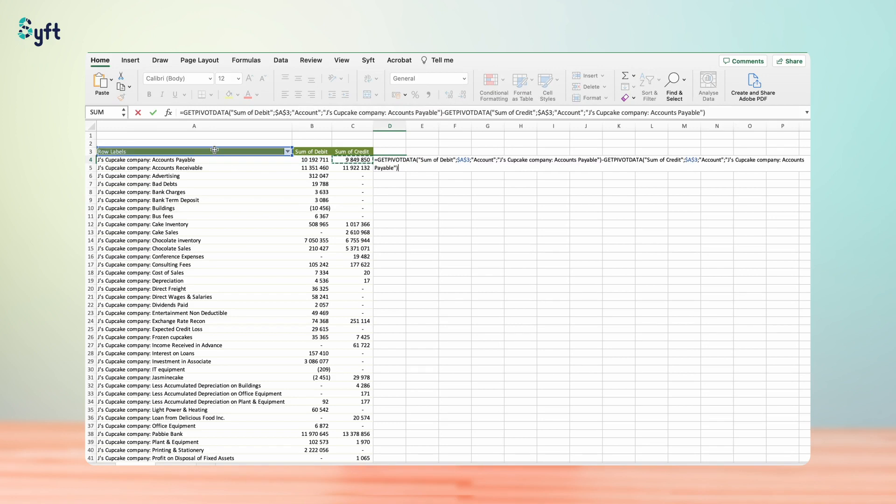
key("ctrl+Return")
Copy the debit-minus-credit formula from D4 into D5.
key("super+c")
key("Down")
key("super+v")
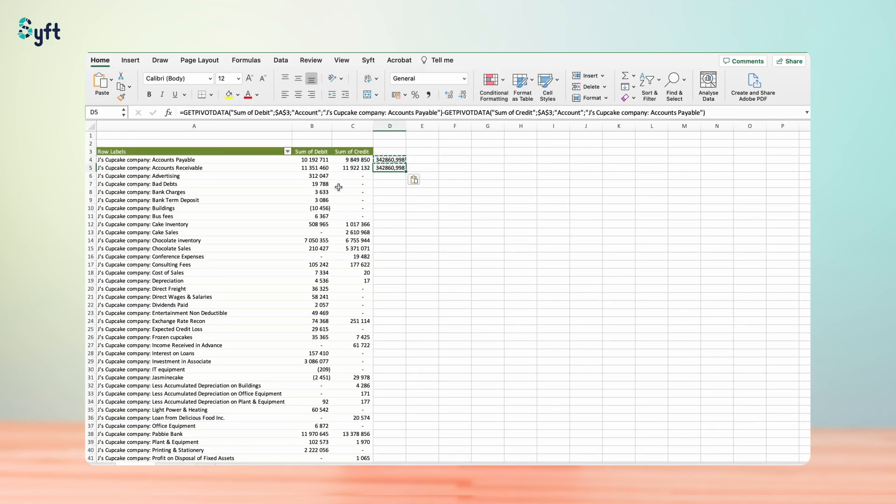
Clear the trial formulas beside the pivot table in D4:D5.
left_click(389, 177)
left_click(390, 165)
left_click_drag(385, 149, 390, 168)
key("Delete")
left_click(454, 183)
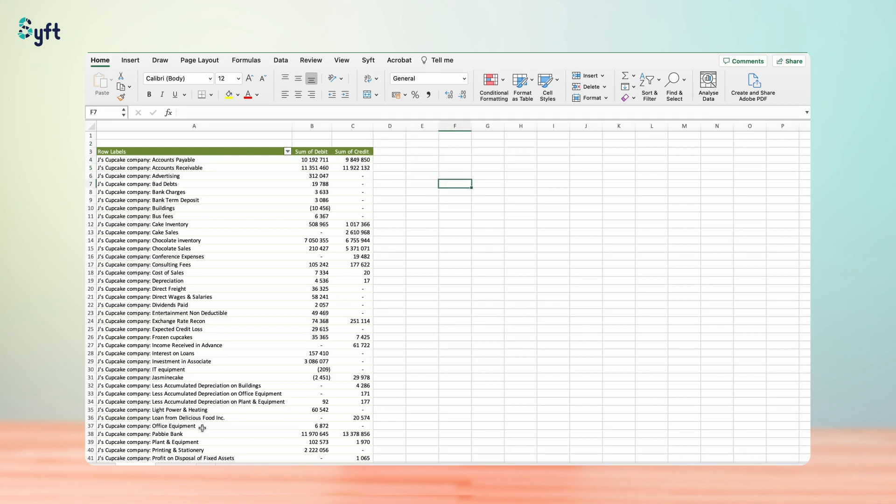
Add a Net column heading in K6 beside Balance on the source transactions sheet.
left_click(175, 464)
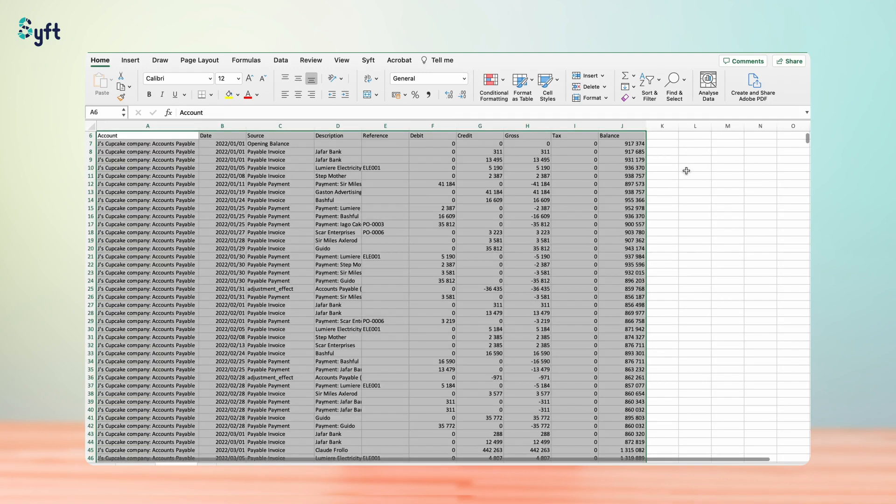
left_click(662, 135)
type("Net")
key("Return")
key("Left")
key("Left")
key("Left")
key("Left")
key("Left")
type("=")
key("Down")
key("Escape")
Enter the formula =F7-G7 in K7 to calculate debit minus credit for the first transaction.
left_click(662, 143)
type("=")
key("Left")
key("Left")
key("Left")
key("Left")
key("Left")
key("Left")
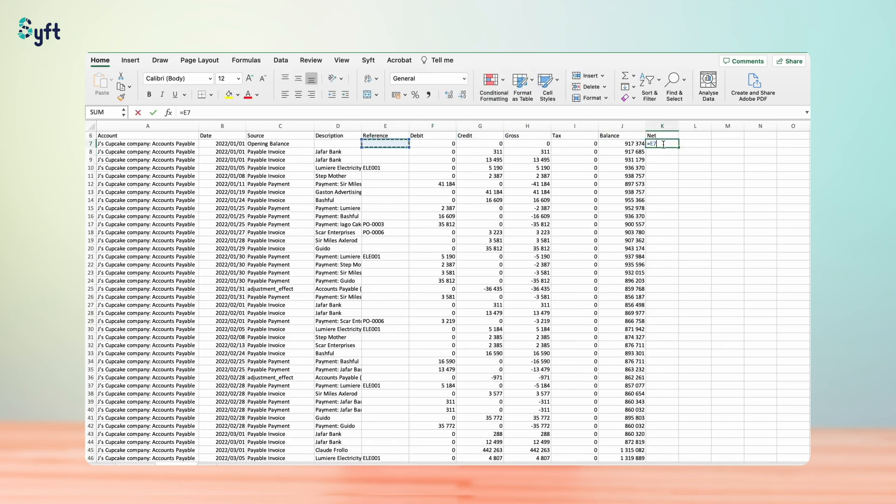
key("Right")
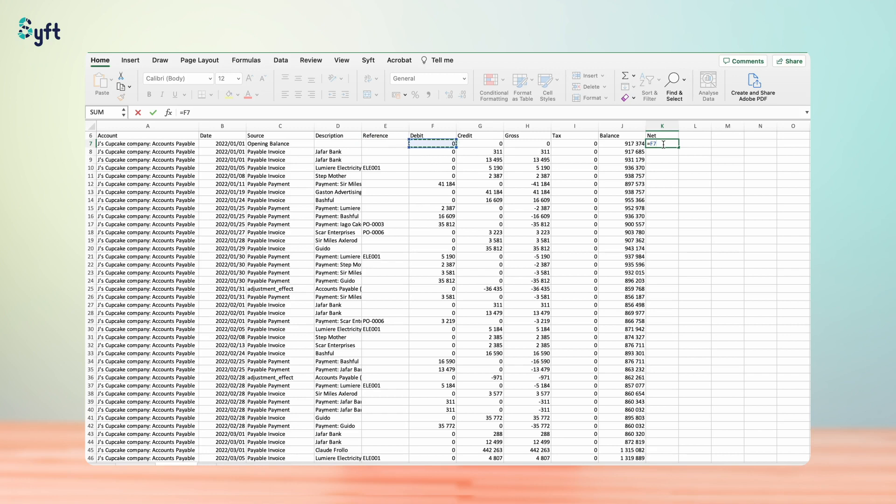
type("-")
key("Left")
key("Left")
key("Left")
key("Left")
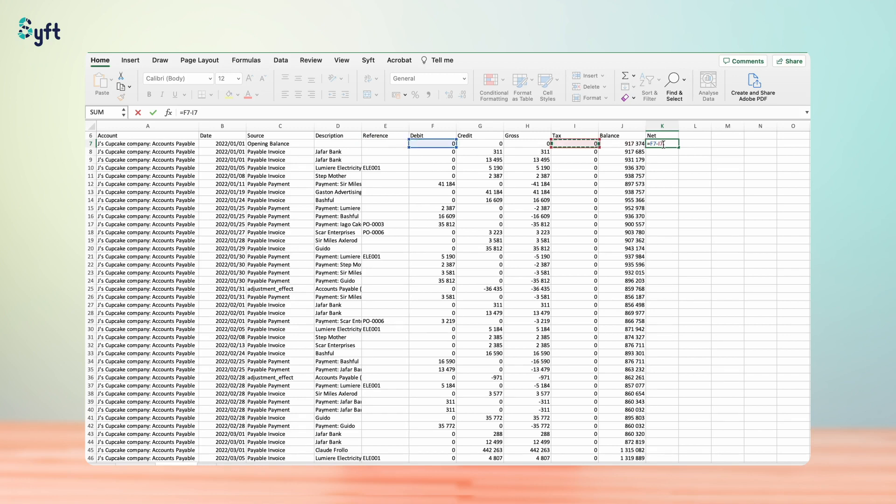
key("Return")
Fill the K7 formula down the whole Net column.
left_click(662, 144)
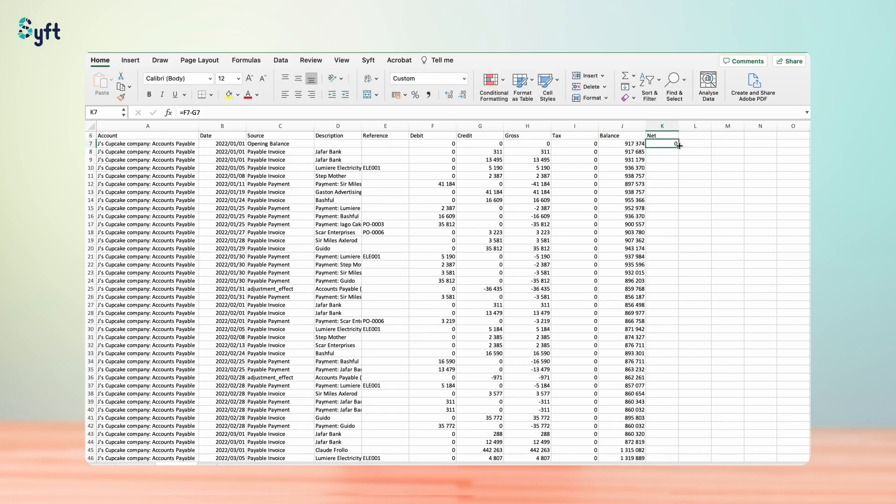
double_click(679, 148)
left_click(676, 199)
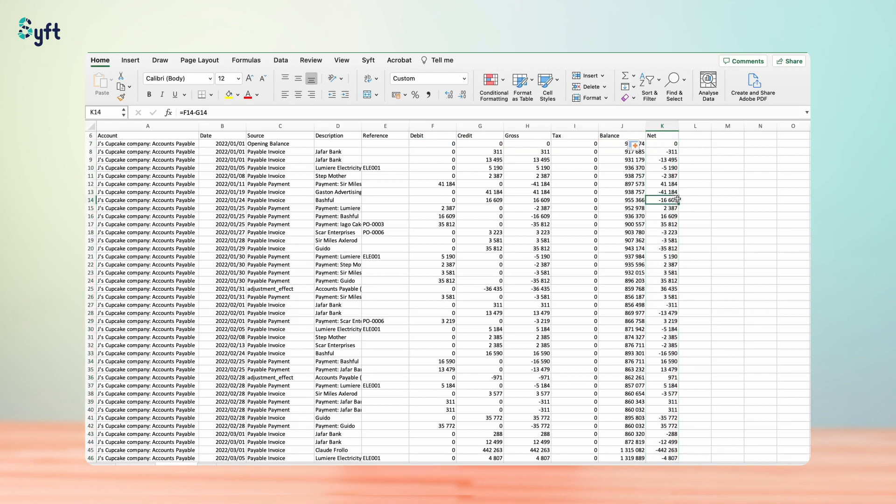
Change the pivot table's data source to 'Report 1'!$A$6:$K$2085 so that it includes the Net column.
left_click(150, 464)
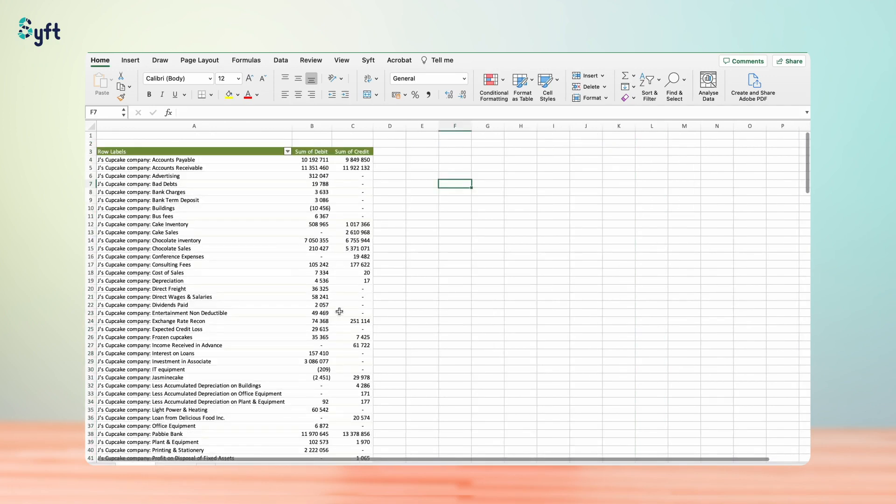
left_click(257, 154)
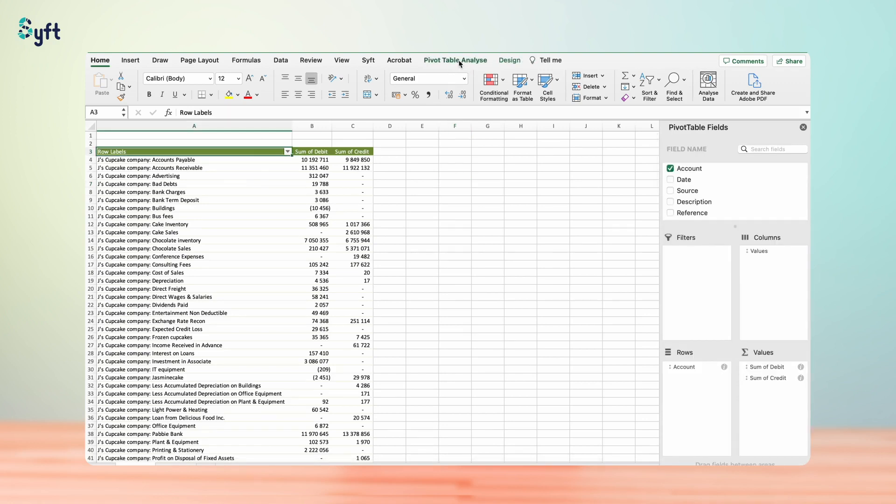
left_click(516, 63)
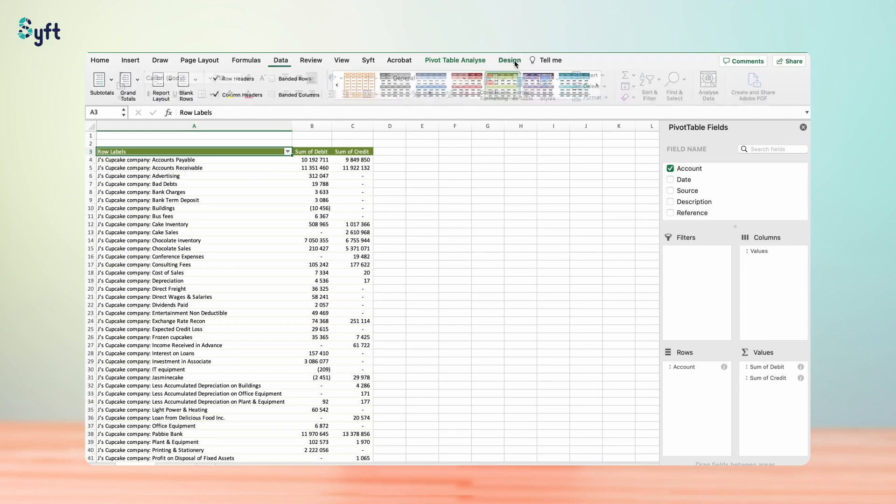
left_click(474, 63)
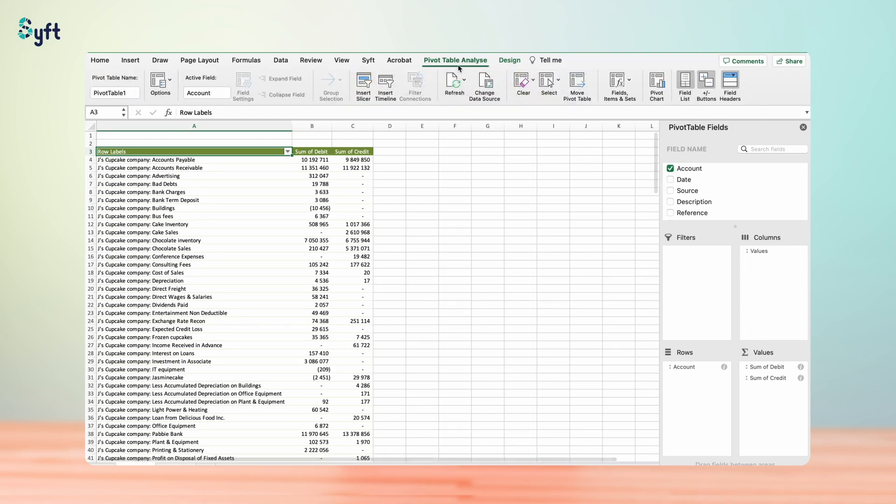
left_click(485, 87)
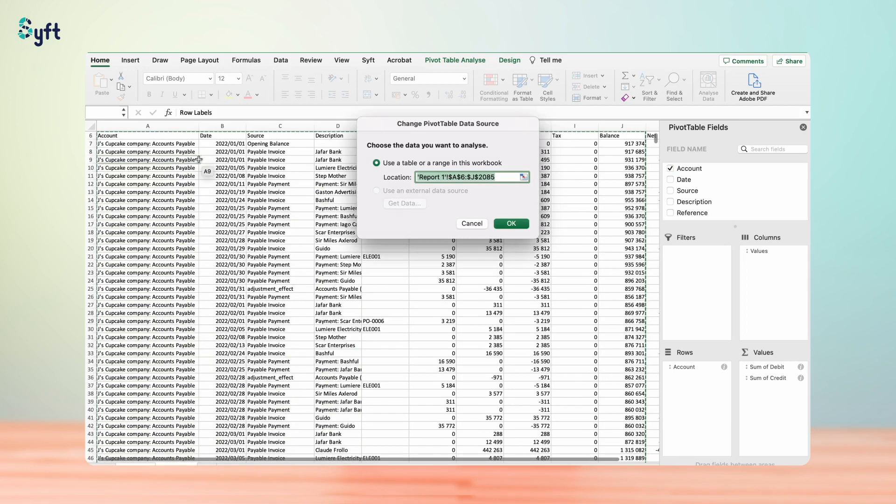
left_click(137, 132)
key("shift+Right")
key("shift+Right")
key("shift+Right")
key("shift+Right")
key("shift+Right")
key("shift+Right")
key("shift+Right")
key("shift+Right")
key("shift+Right")
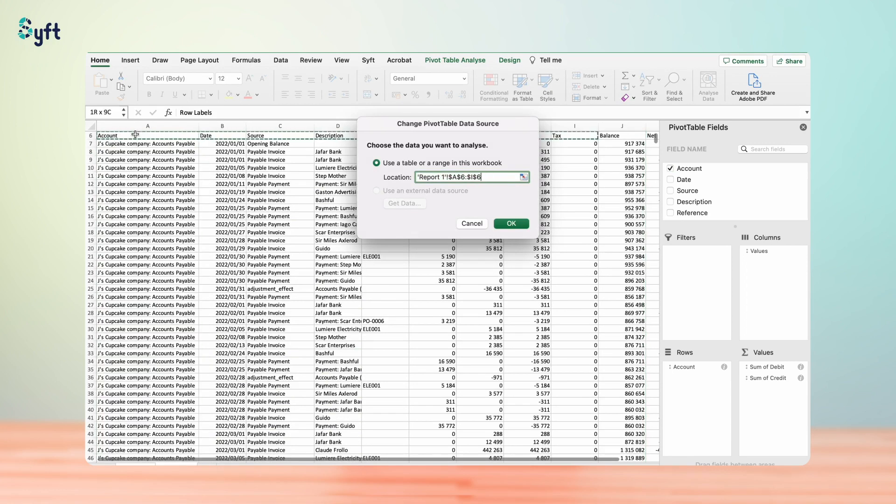
key("shift+Right")
key("ctrl+shift+Down")
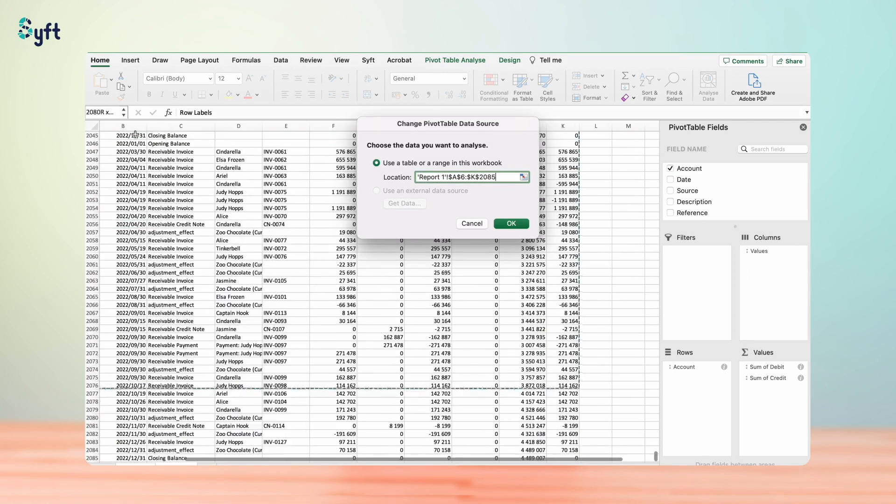
scroll(201, 294, "down", 2)
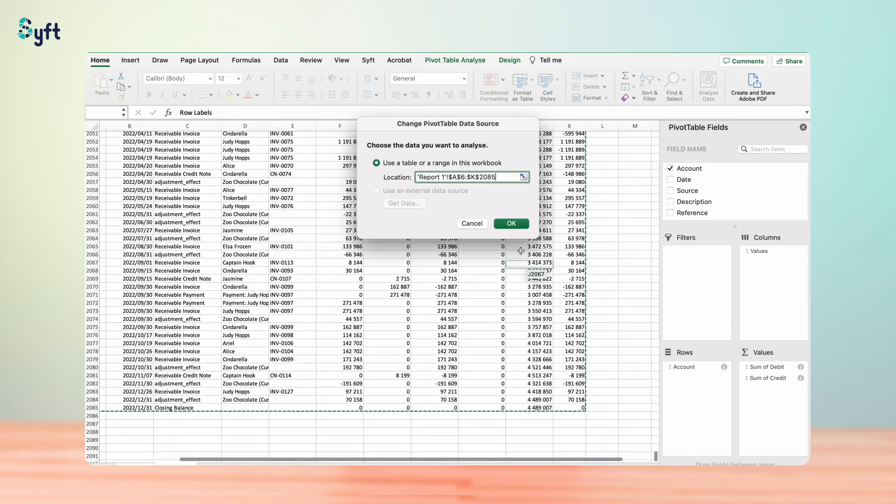
key("Return")
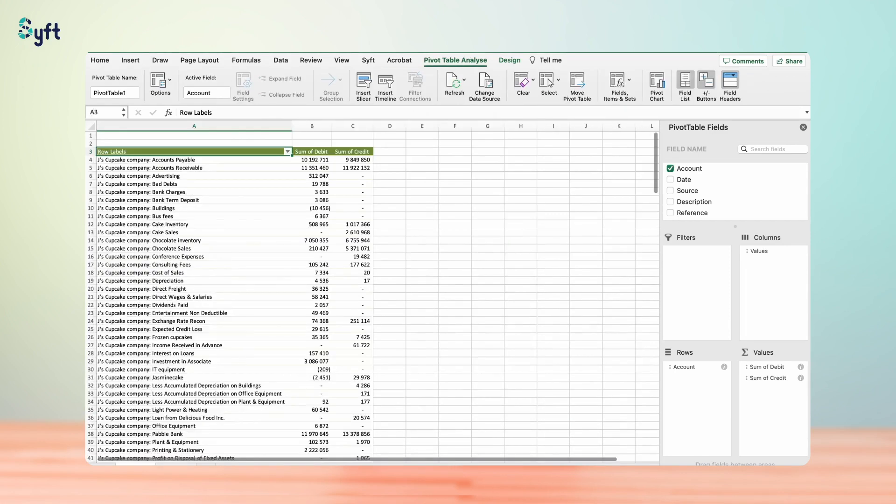
Add the Net field to the pivot table's values as Sum of Net.
left_click(181, 463)
left_click(135, 463)
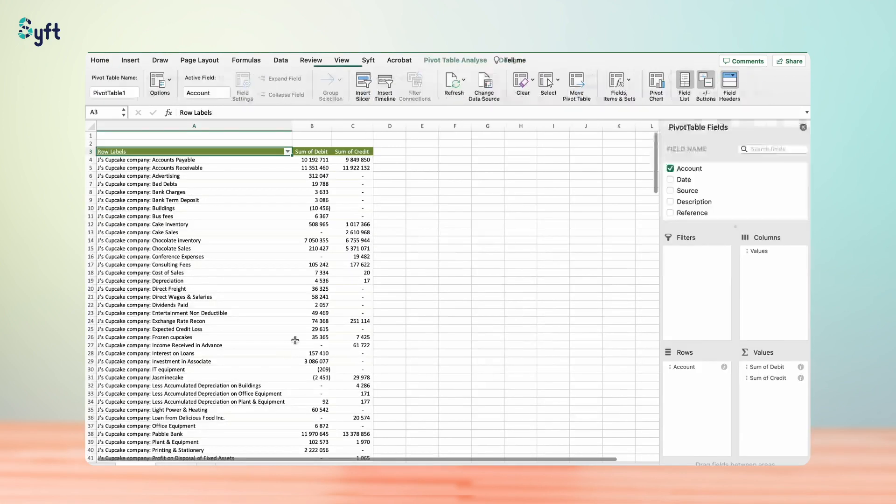
scroll(695, 206, "down", 3)
scroll(706, 206, "down", 3)
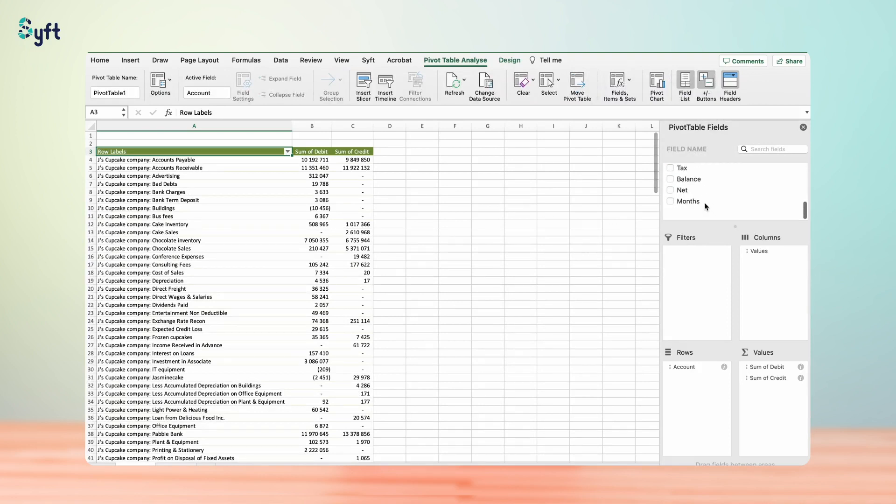
left_click(686, 206)
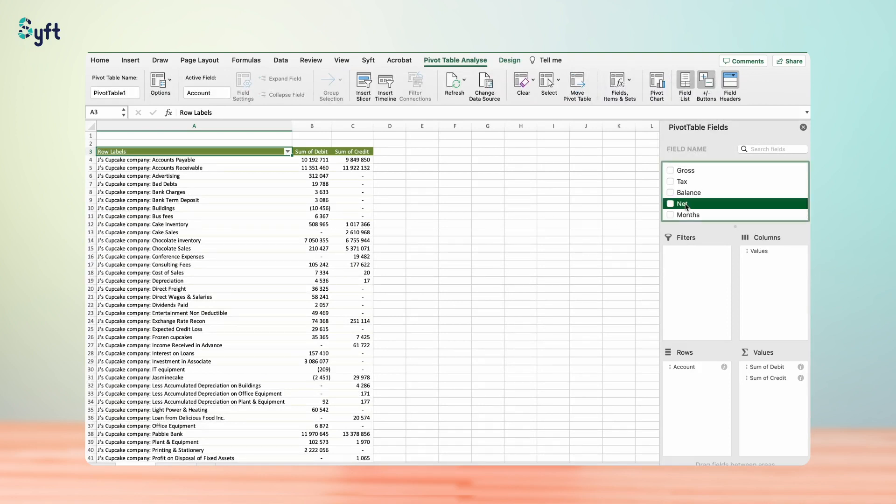
left_click_drag(686, 206, 783, 388)
left_click(423, 152)
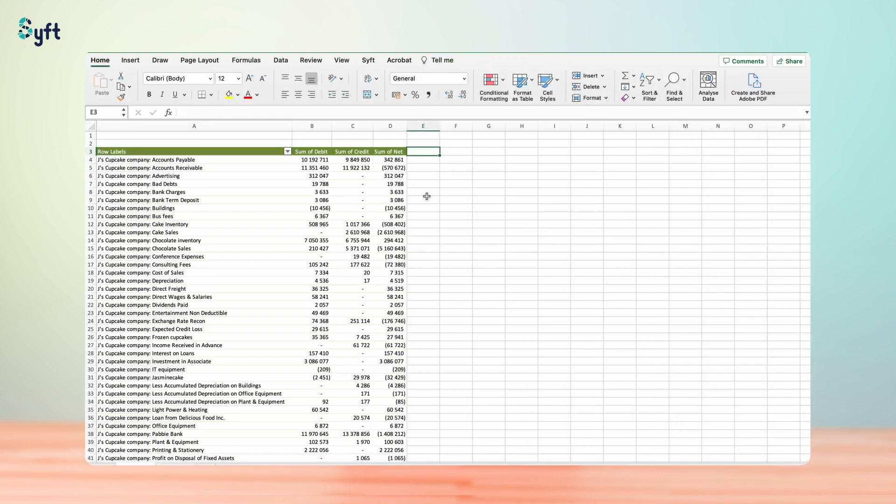
left_click(506, 259)
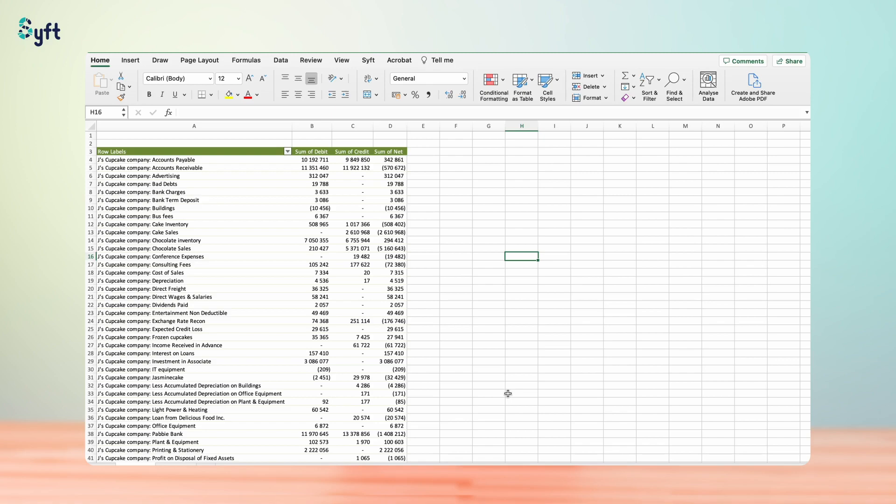
Review the source transactions and their header row from Account to Net, and return to the pivot table.
left_click(176, 463)
left_click(457, 238)
scroll(456, 238, "up", 20)
left_click(458, 195)
key("super+shift+Up")
left_click(129, 135)
scroll(178, 172, "up", 3)
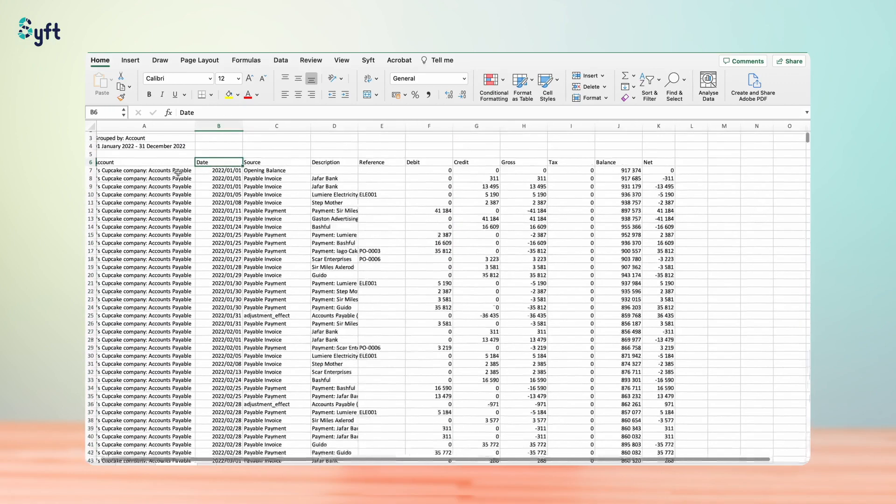
key("Left")
key("super+shift+Right")
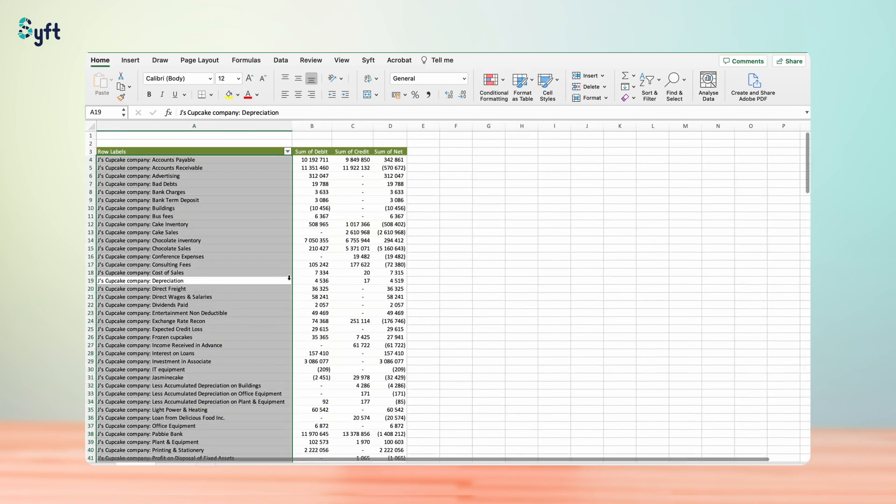
left_click(344, 214)
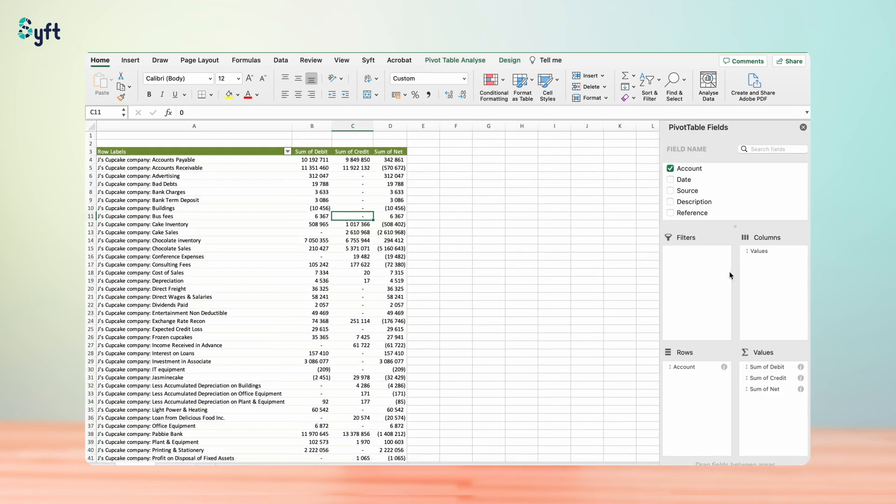